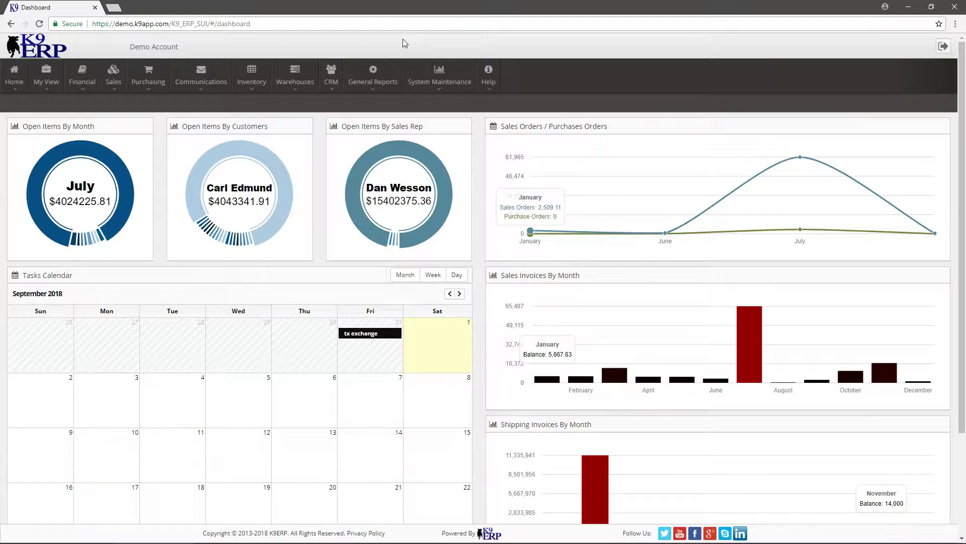
Step: Open the cash management cashiers page and review the list of existing cashiers
mouse_move(82, 75)
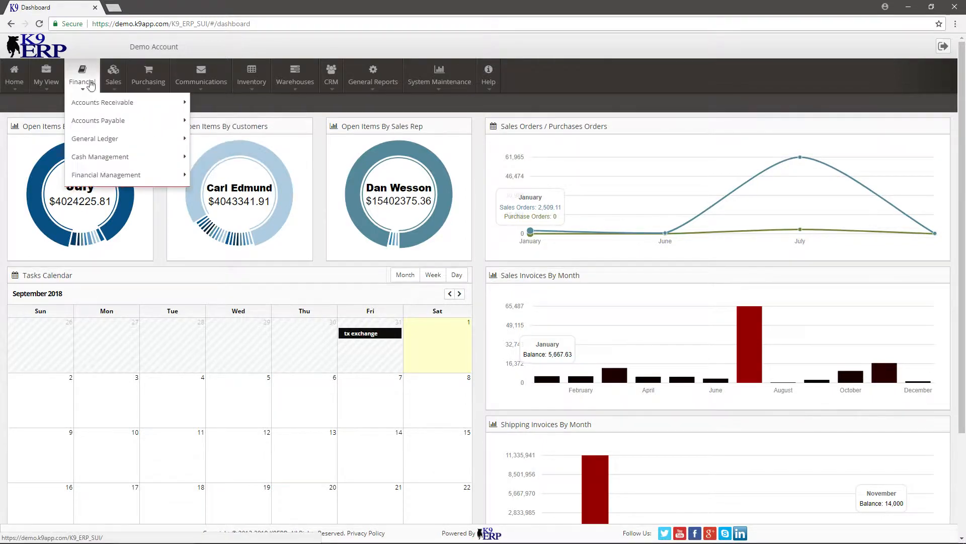
mouse_move(88, 159)
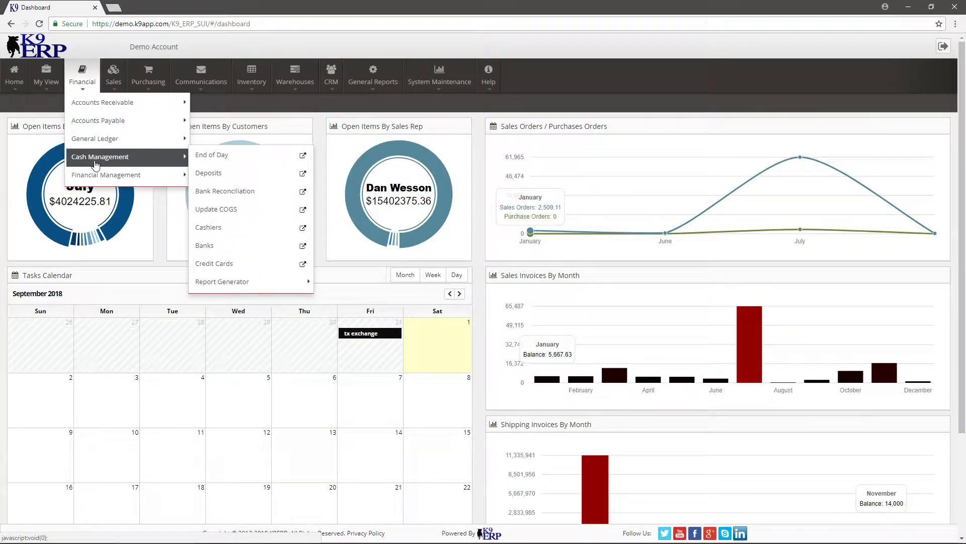
click(244, 227)
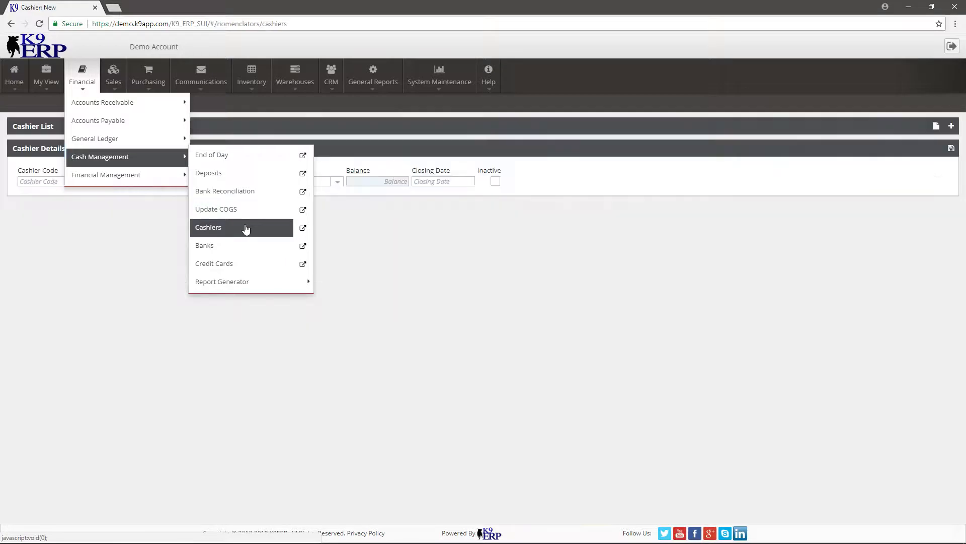
click(951, 126)
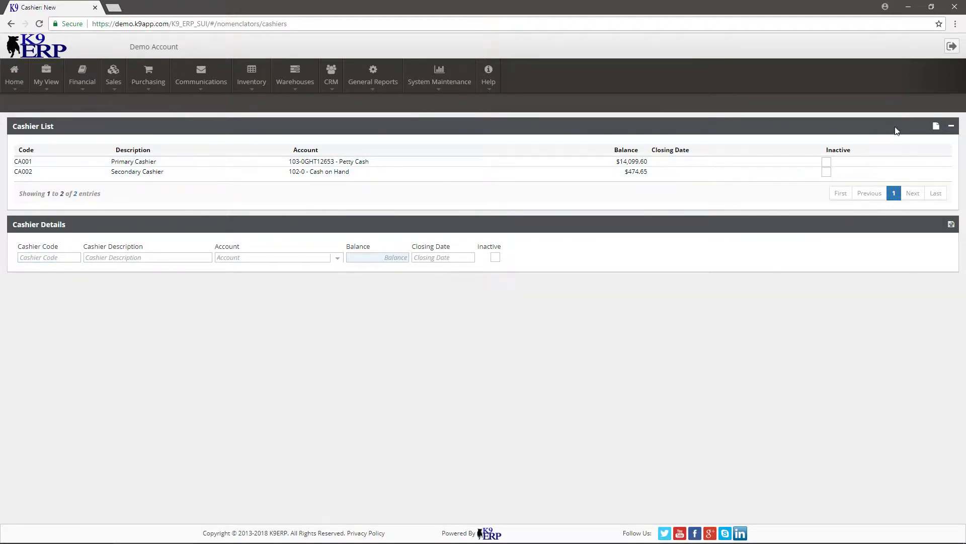
click(952, 127)
Step: Draft a new cashier with code FRCash and description Front End Cashier
click(50, 182)
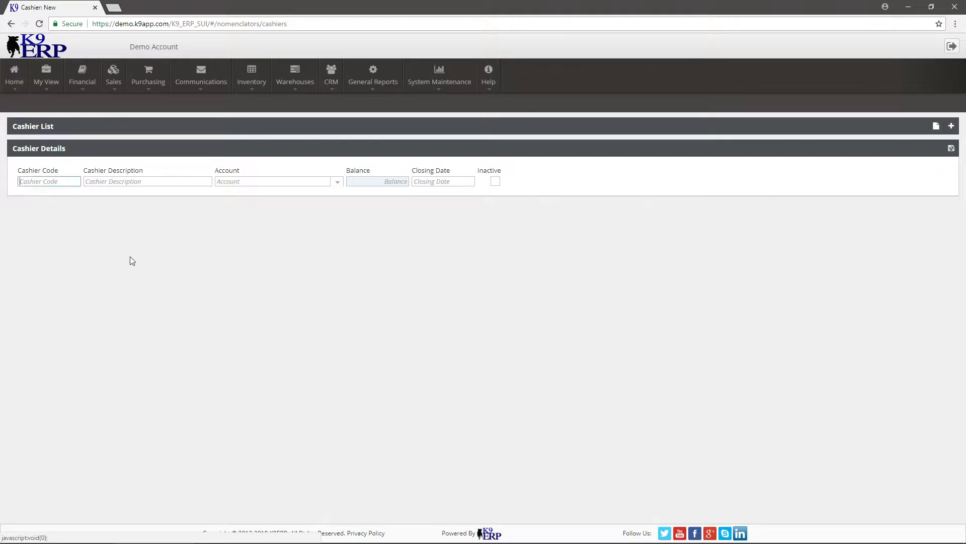
text(FRCash)
key(Tab)
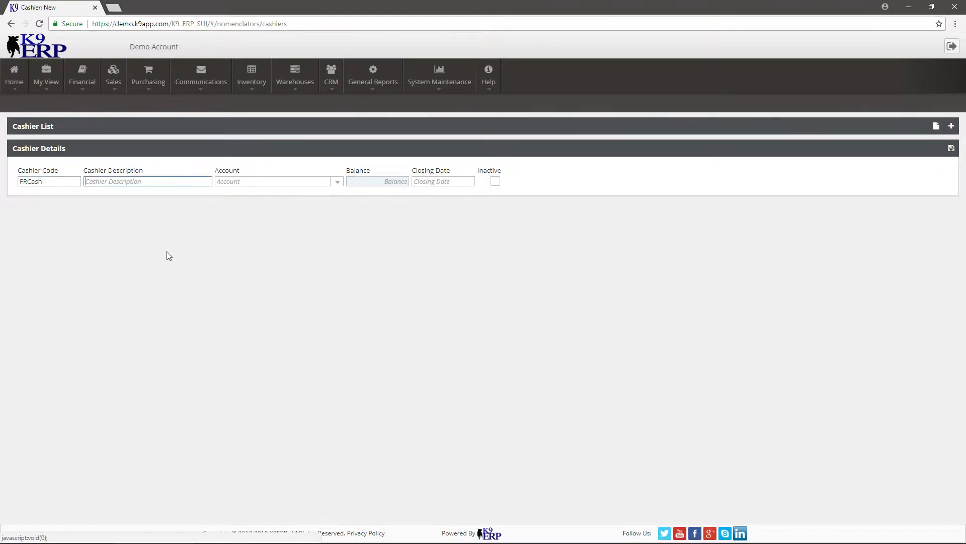
text(Front End Caashier)
key(BackSpace)
key(BackSpace)
key(BackSpace)
key(BackSpace)
key(BackSpace)
text(shier)
click(259, 177)
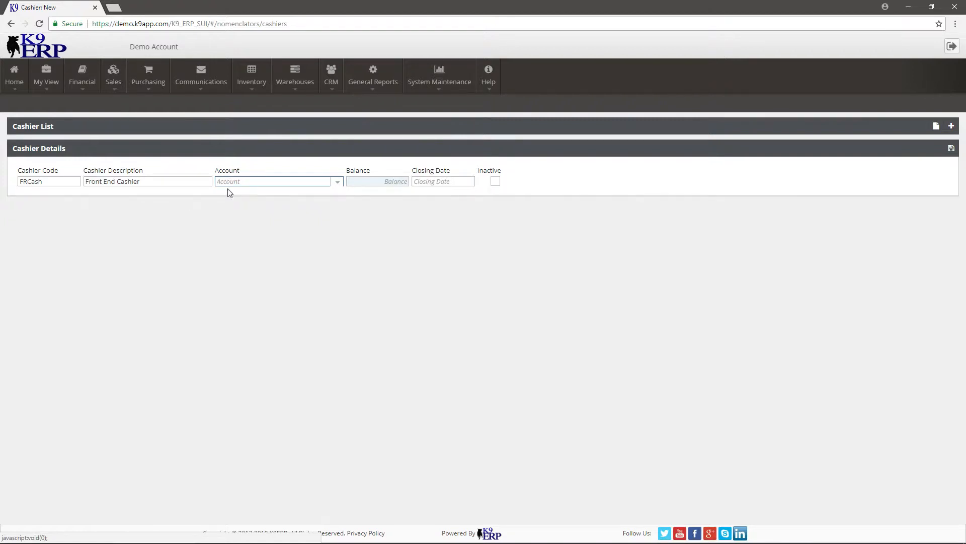
Step: Go to the general ledger chart of accounts and enter FRCASH as the code of a new account
click(76, 86)
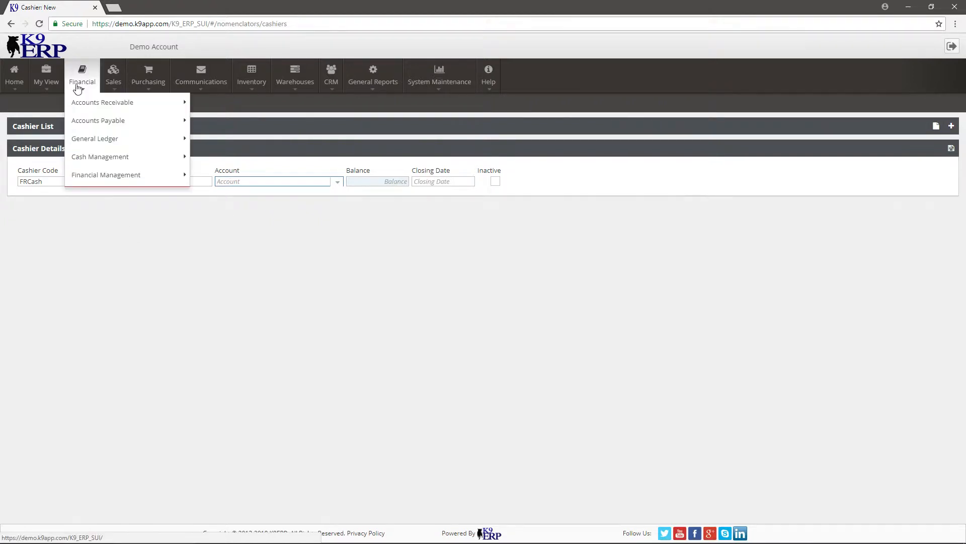
mouse_move(98, 143)
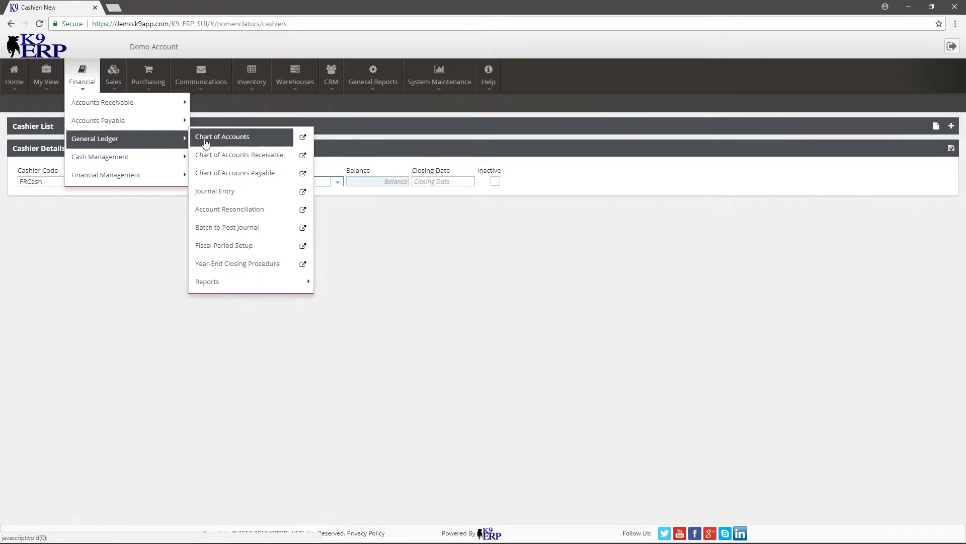
click(206, 143)
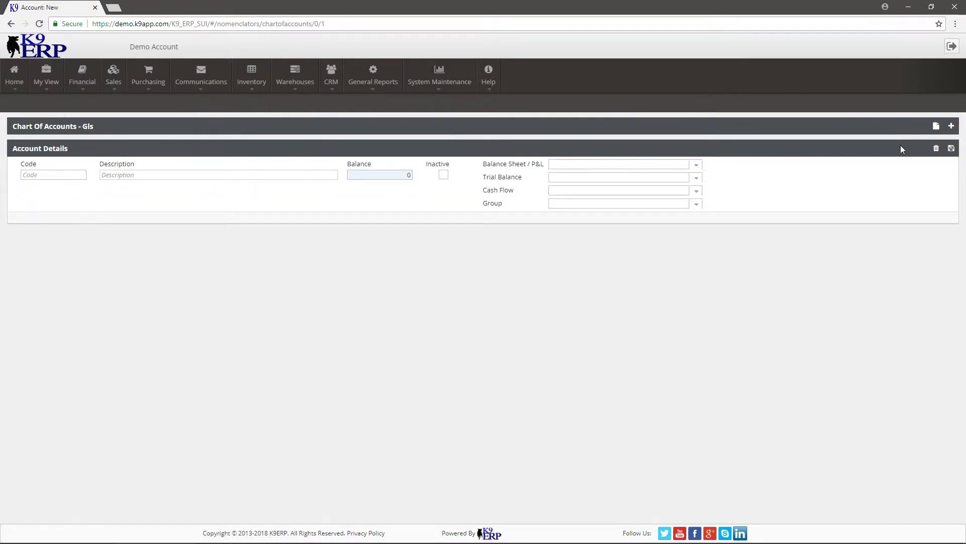
click(950, 127)
click(53, 174)
text(FRCASH)
key(Tab)
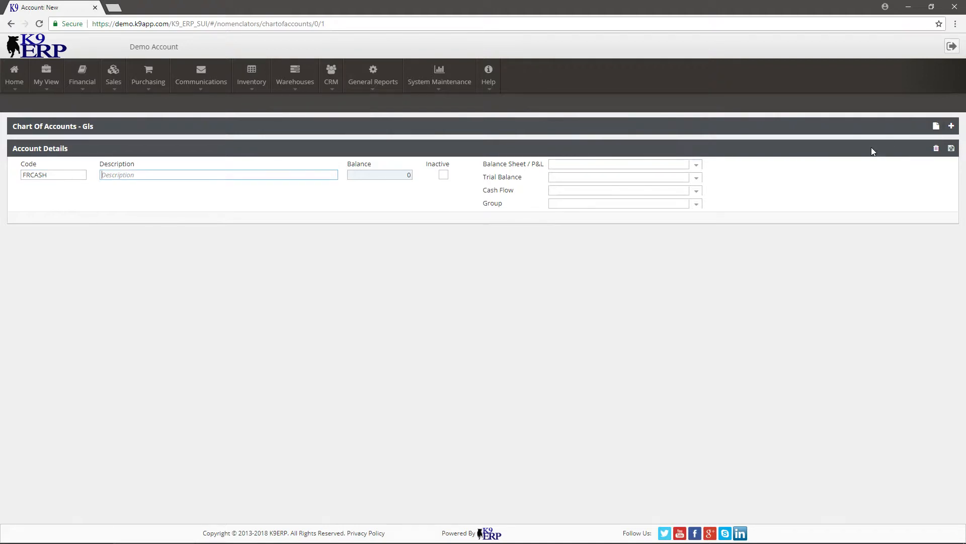
Step: Check the codes of the existing accounts and enter Front End Cashier as the new account's description
click(950, 126)
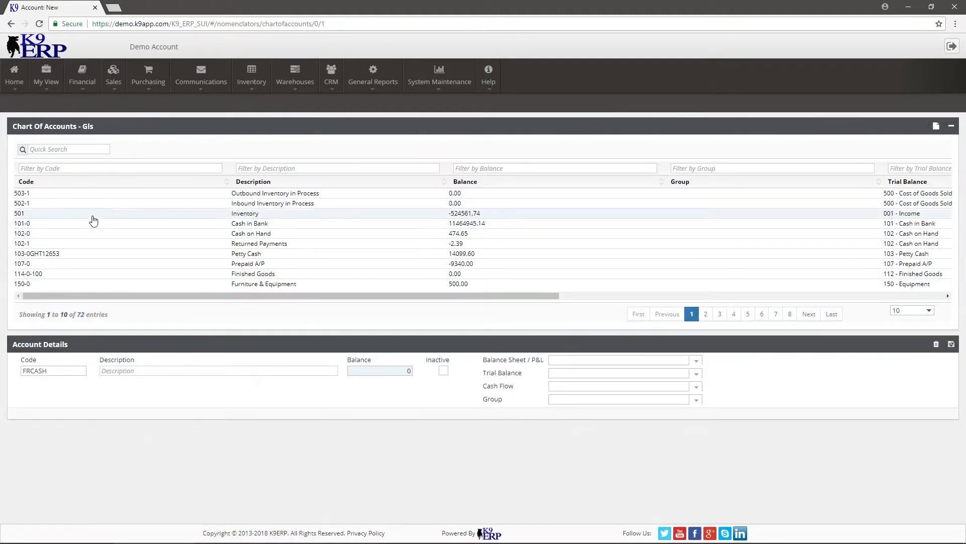
click(951, 126)
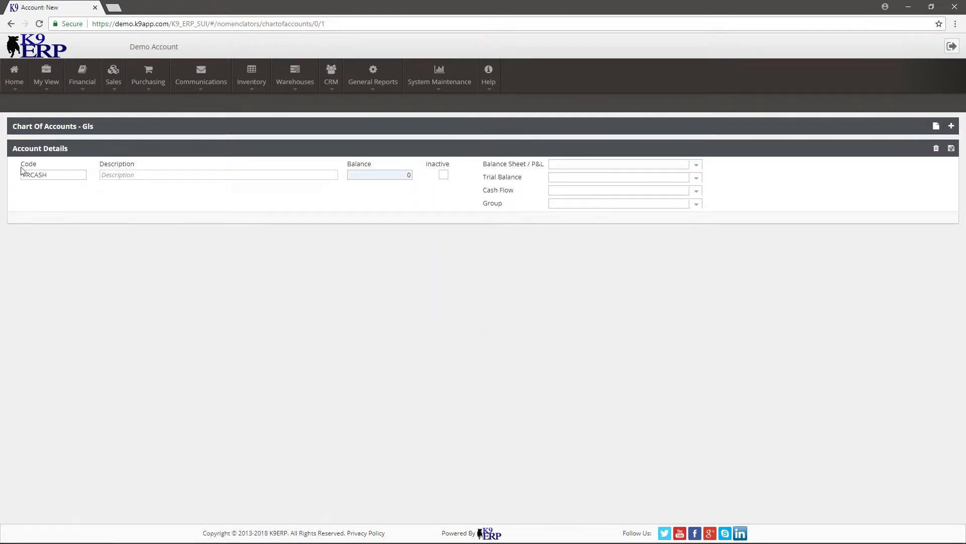
key(Tab)
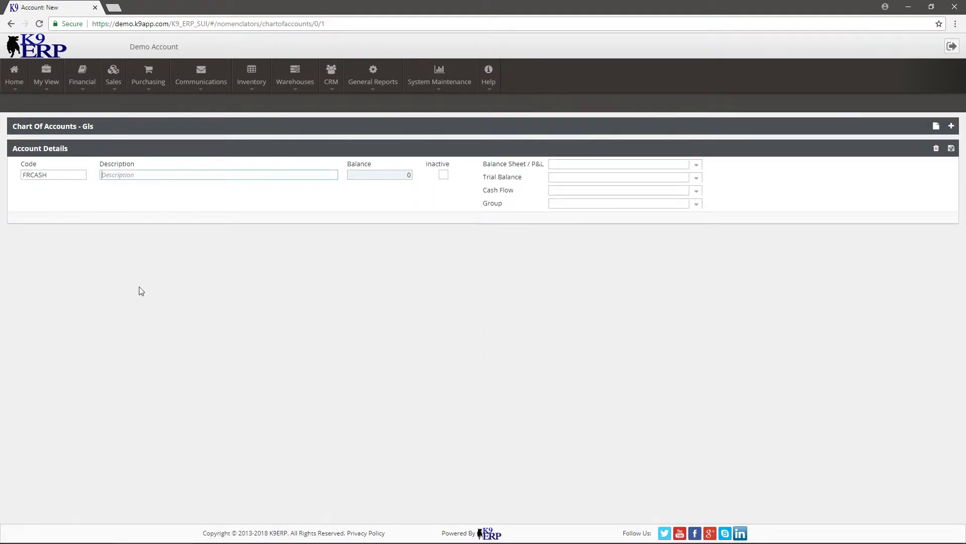
text(Front Ecd Cashier)
click(129, 175)
key(BackSpace)
text(n)
Step: Classify the account as Cash on Hand for Balance Sheet / P&L and 102 - Cash on Hand for Trial Balance, and save it
click(695, 165)
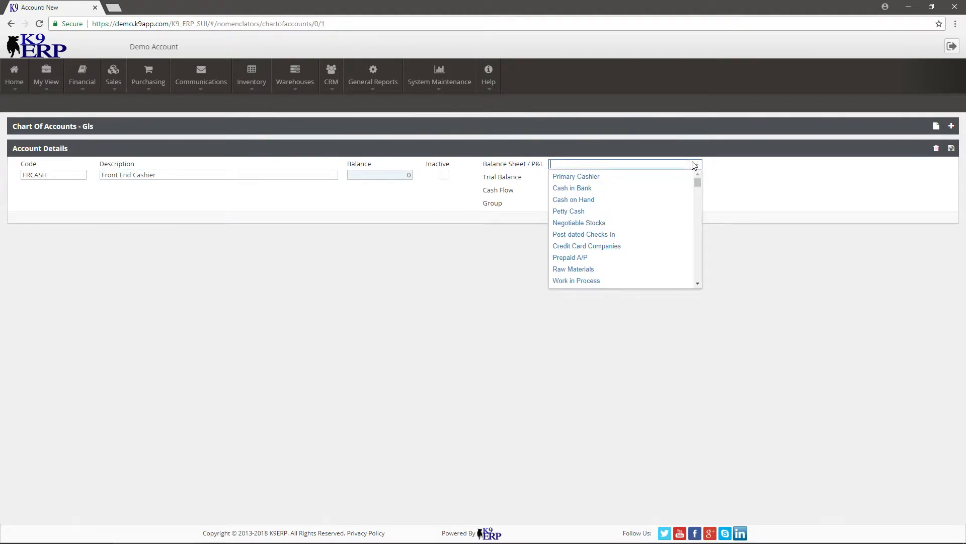
click(616, 200)
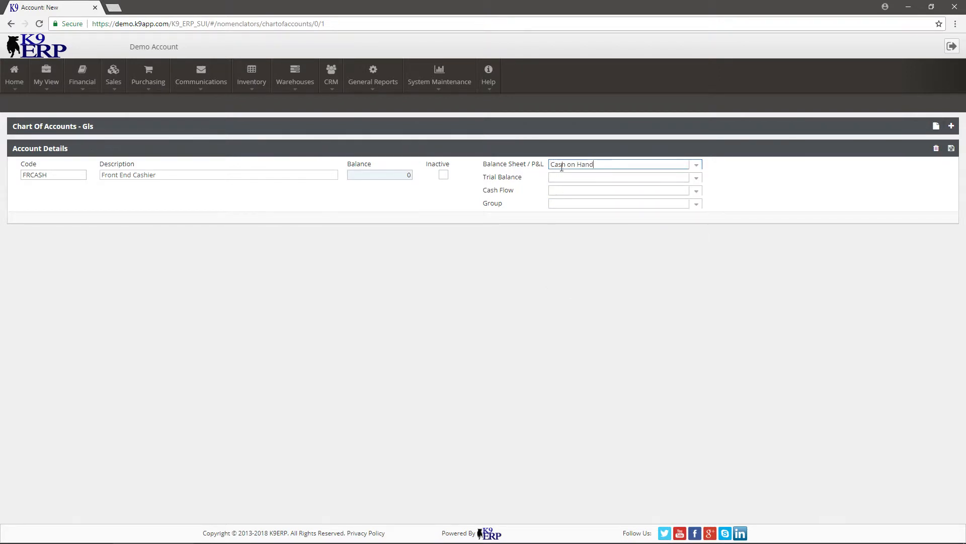
click(758, 180)
click(697, 177)
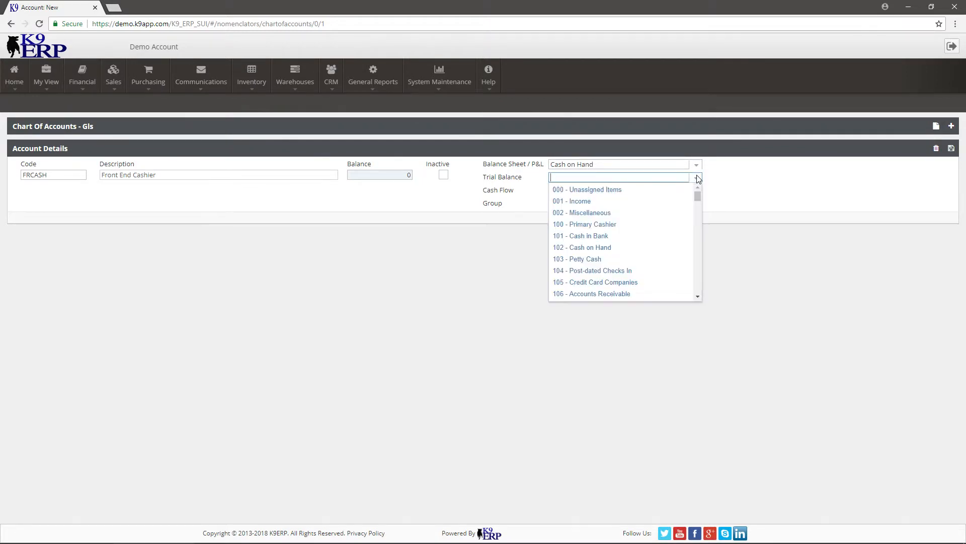
click(621, 246)
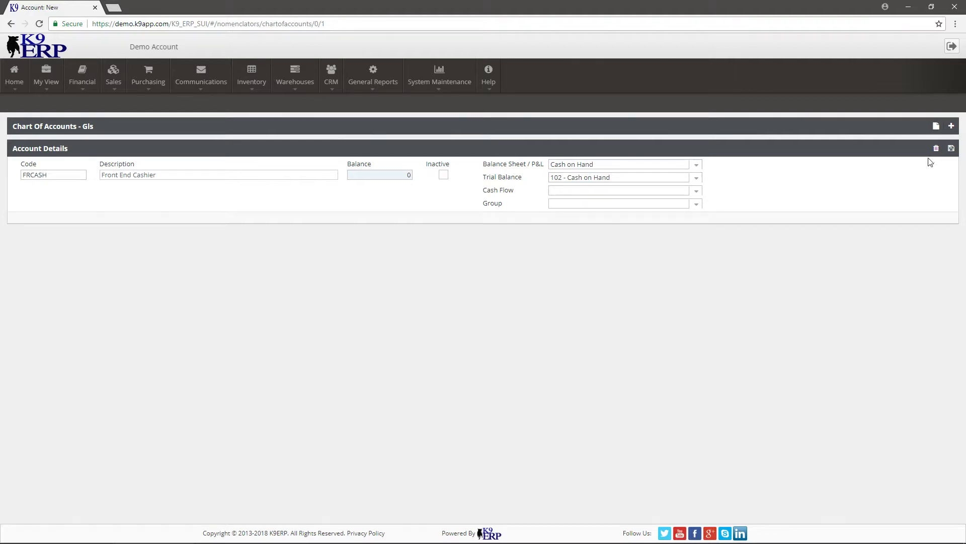
click(951, 148)
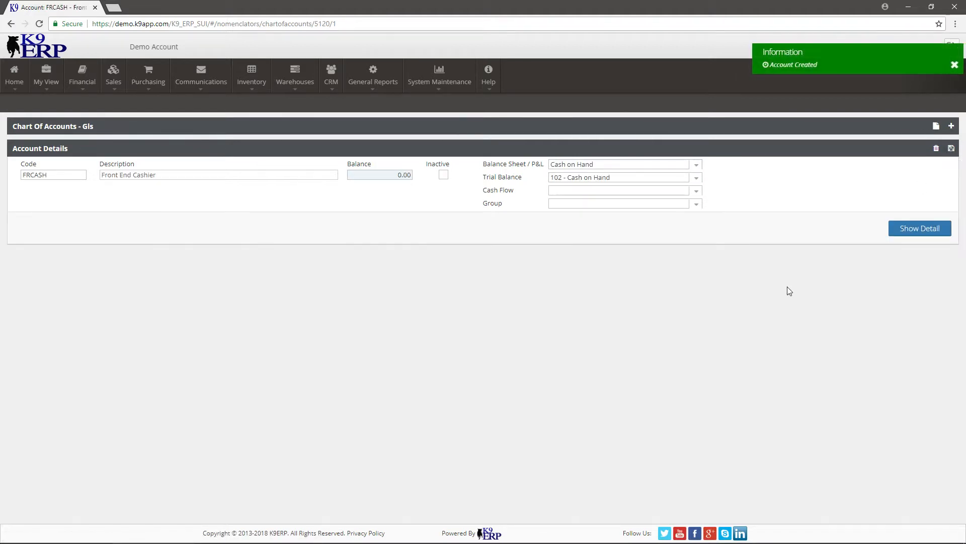
Step: Return to the cashiers page and enter a new cashier with code FRCASH and description Front End cashier
click(82, 76)
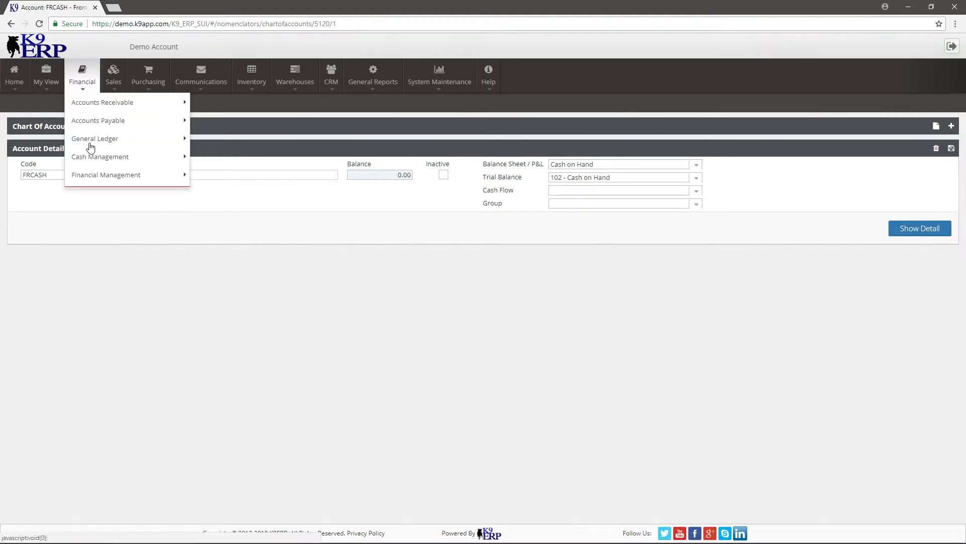
mouse_move(101, 156)
click(222, 227)
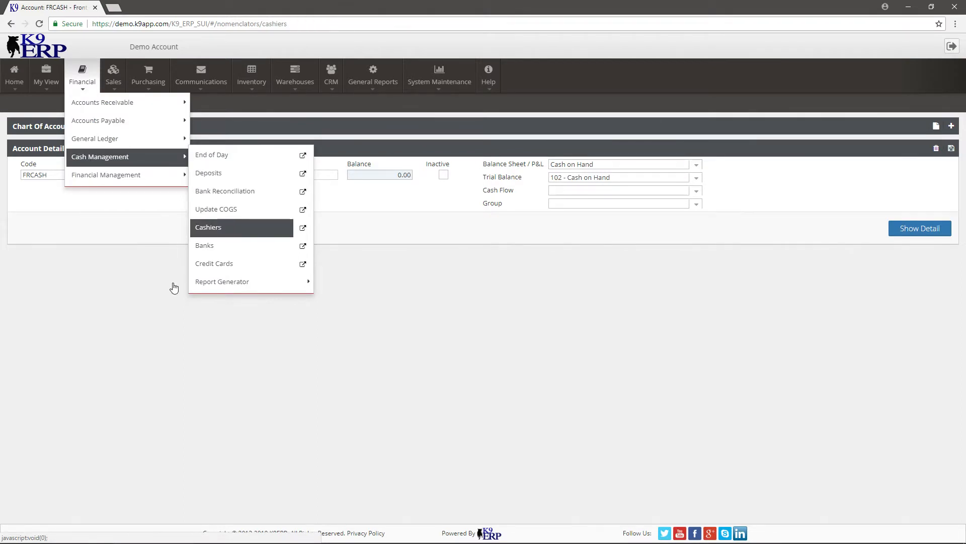
click(57, 180)
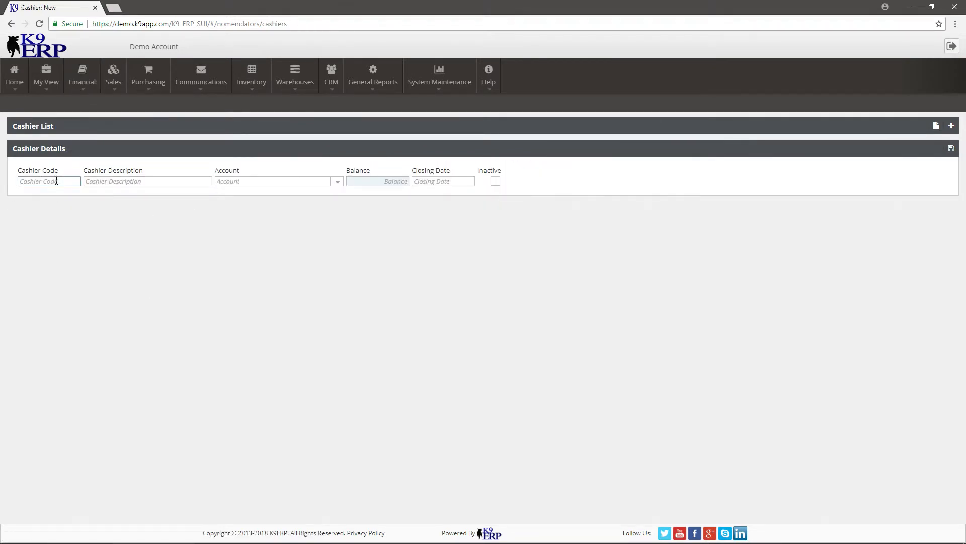
text(FRCASH)
key(Tab)
text(Cront E)
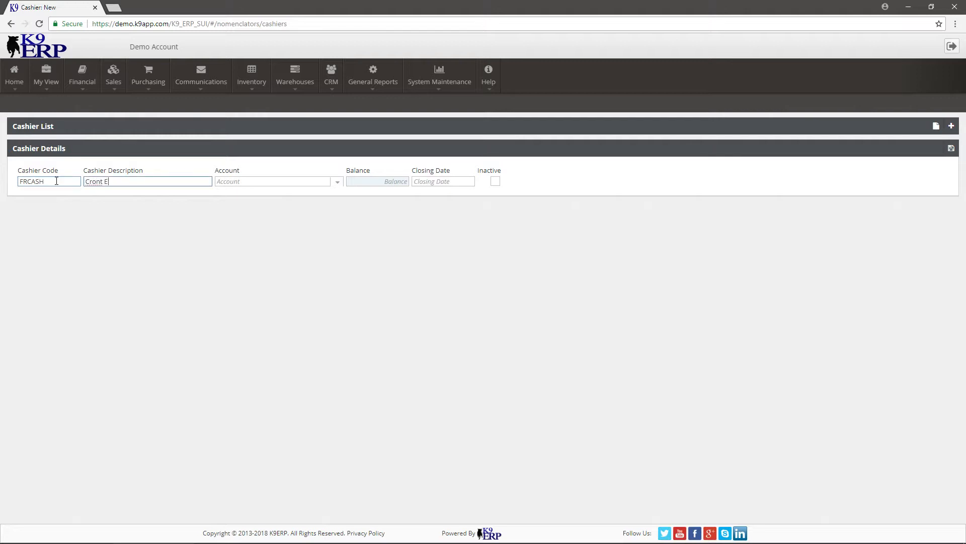
text(nd cashier)
click(90, 181)
key(BackSpace)
text(F)
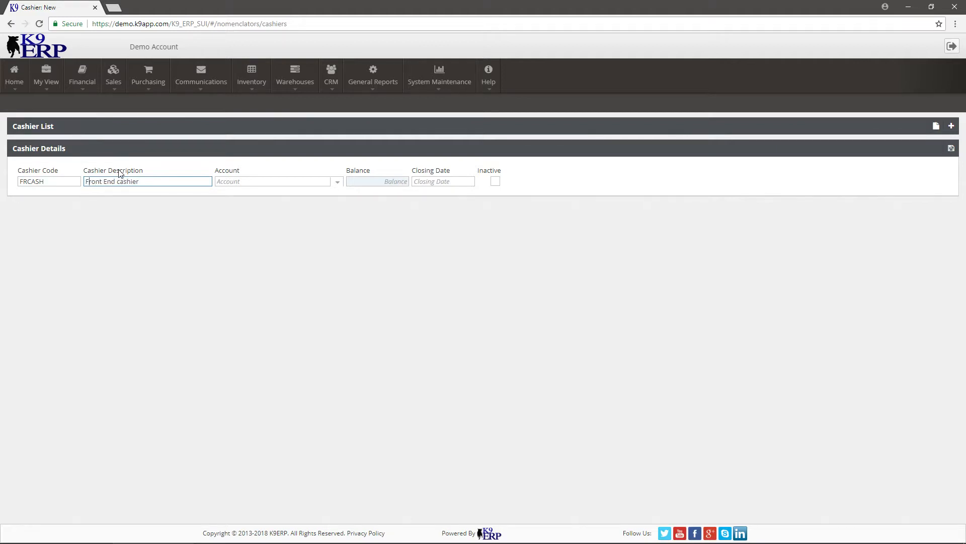
Step: Link the cashier to the FRCASH - Front End Cashier account and save the record
click(336, 184)
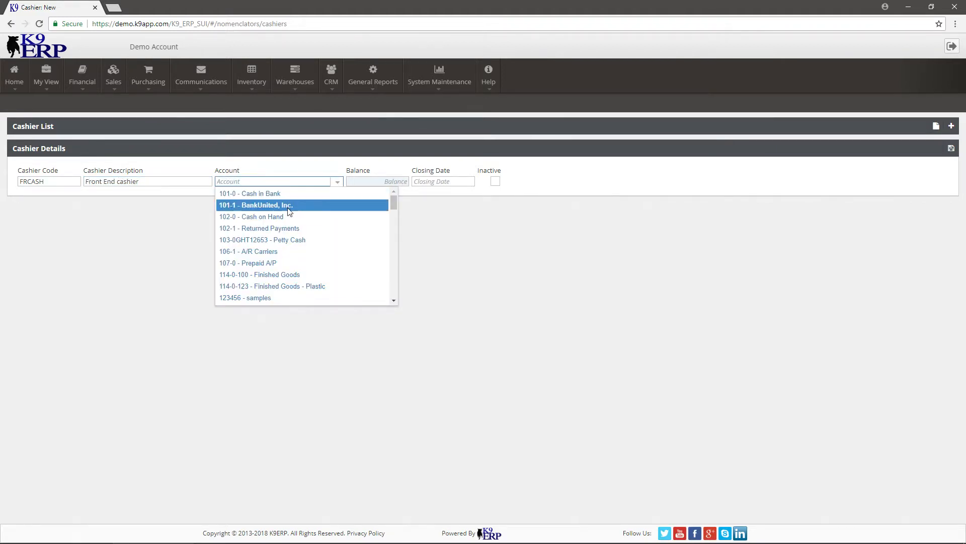
text(fr)
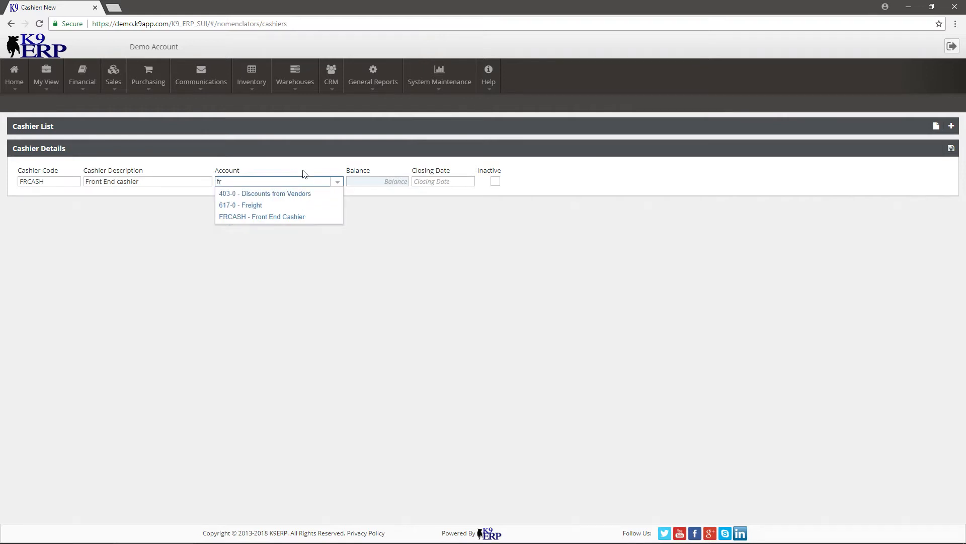
click(279, 218)
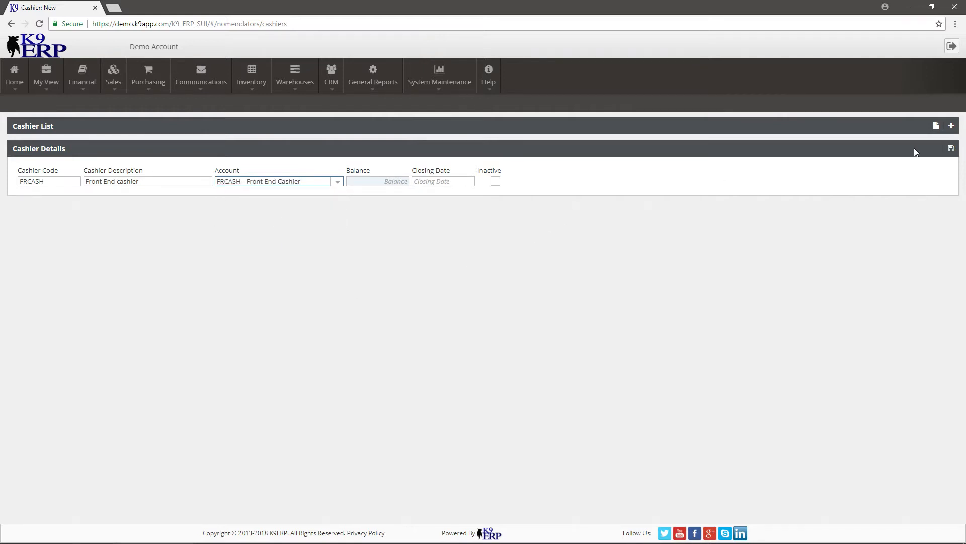
click(951, 148)
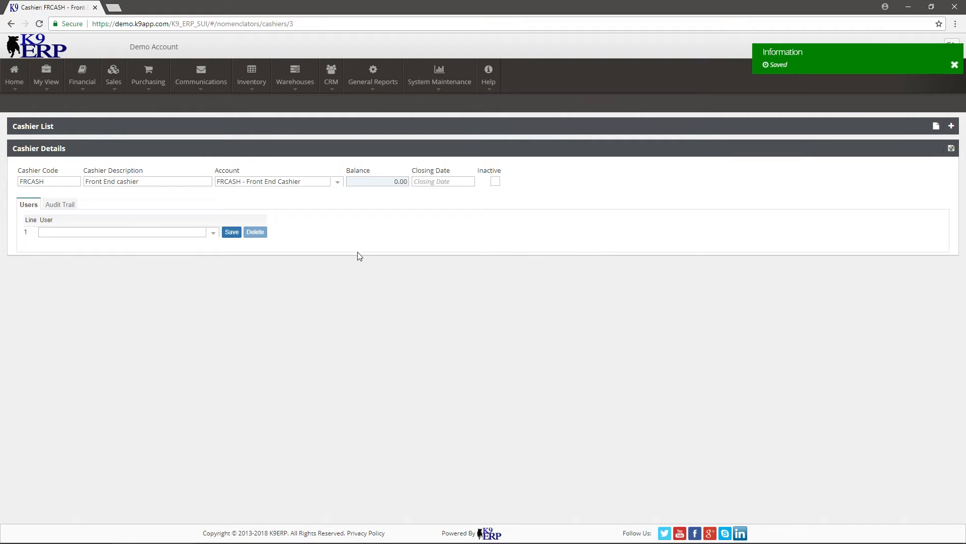
click(106, 231)
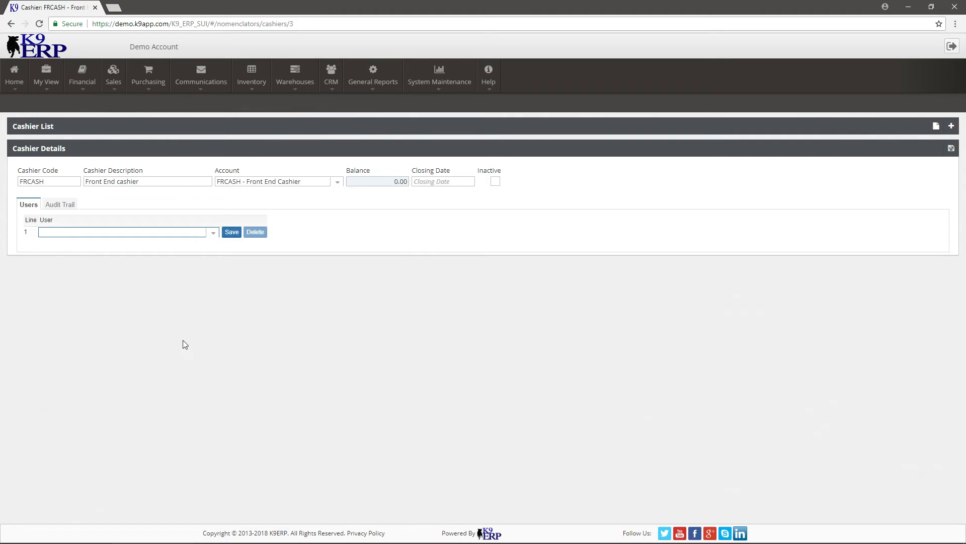
Step: Create an accounts receivable receipt for customer pcm - pcm and check the available Bank/Cashier options
click(82, 75)
mouse_move(114, 123)
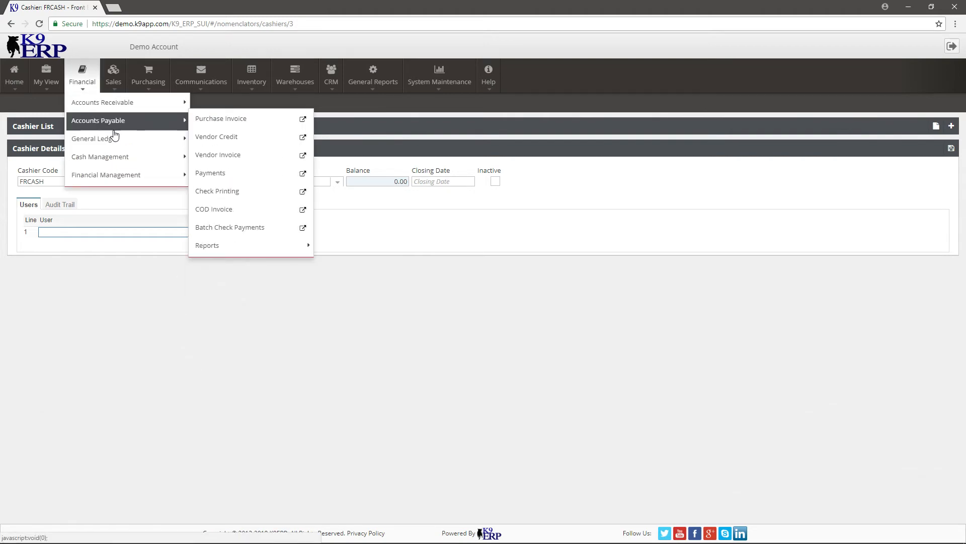
mouse_move(134, 102)
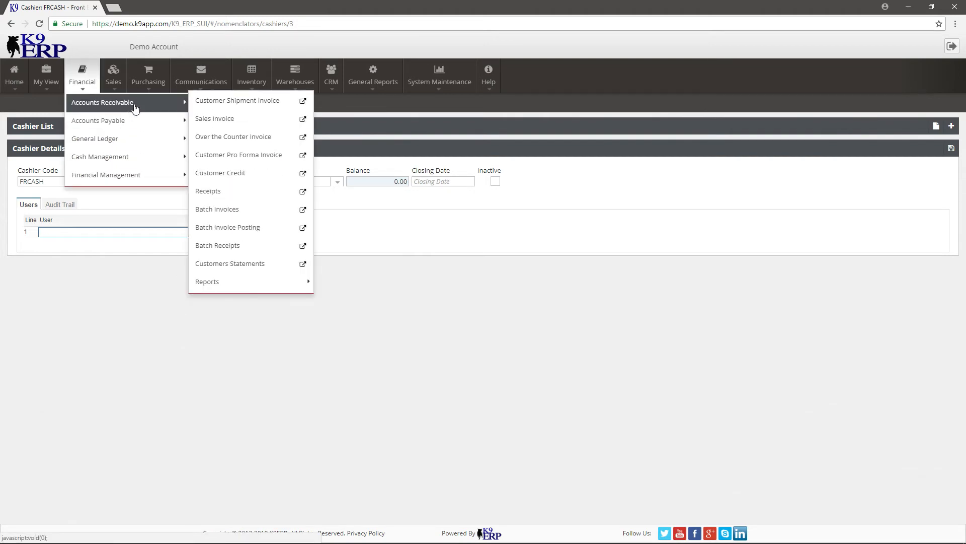
click(237, 191)
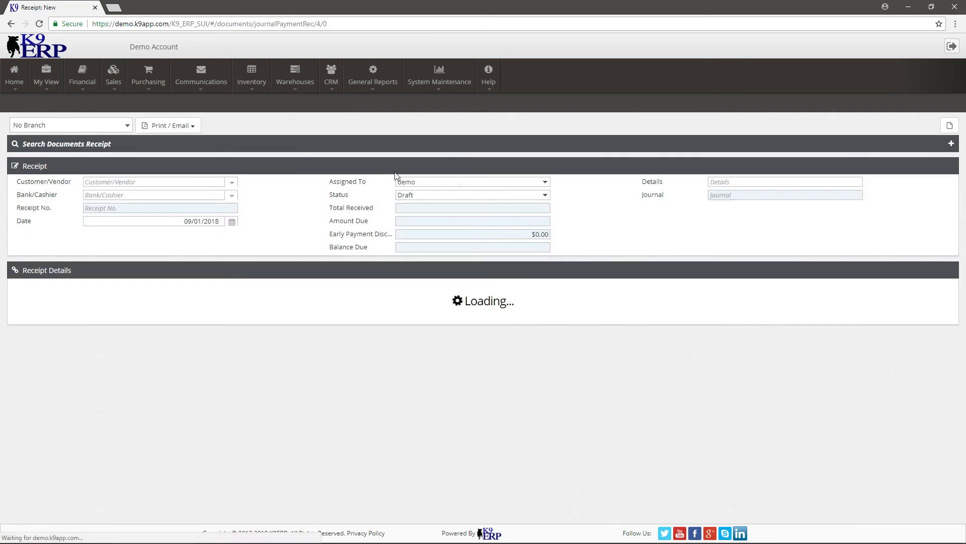
click(231, 183)
click(219, 192)
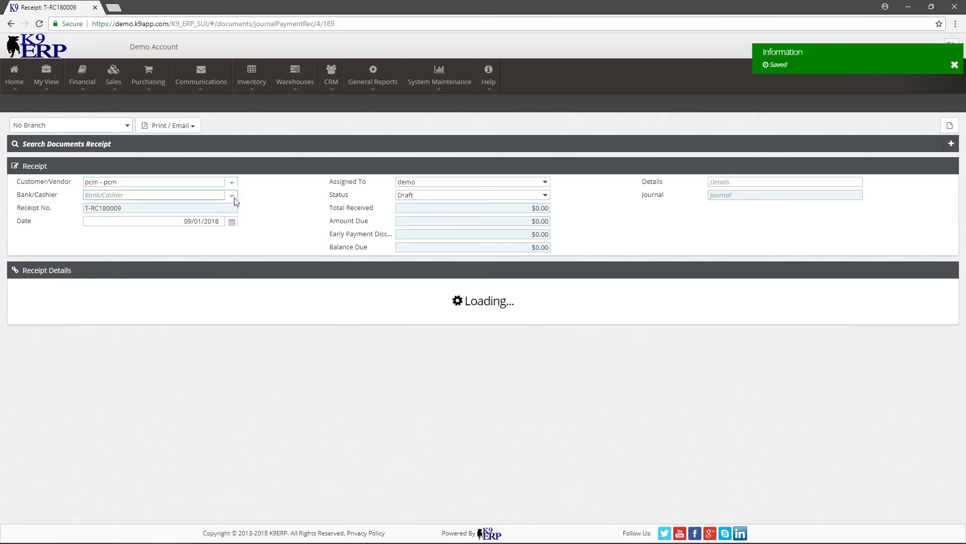
click(232, 196)
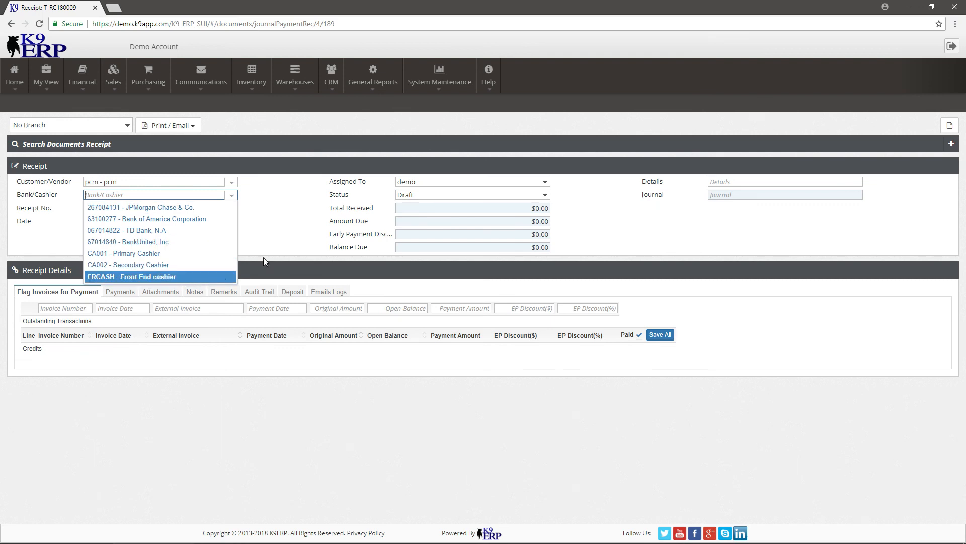
click(260, 168)
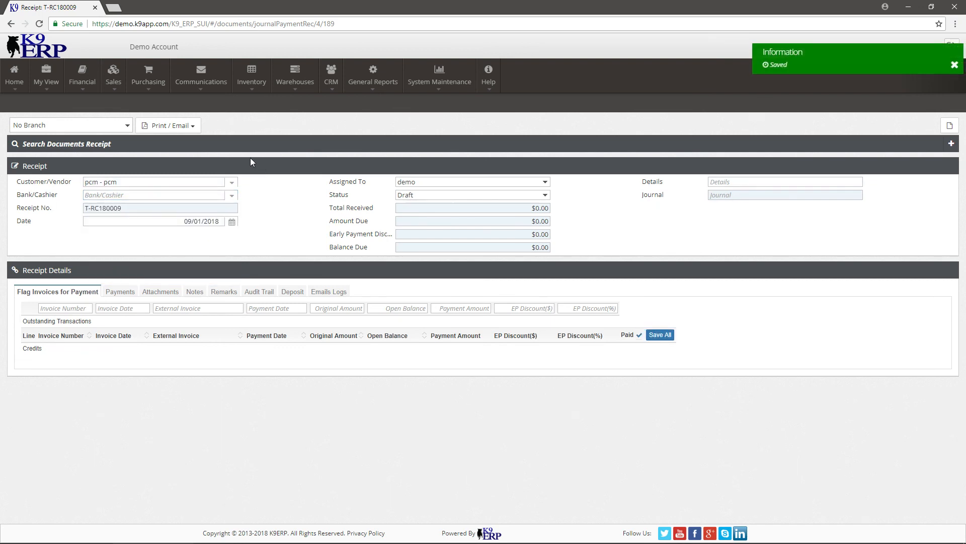